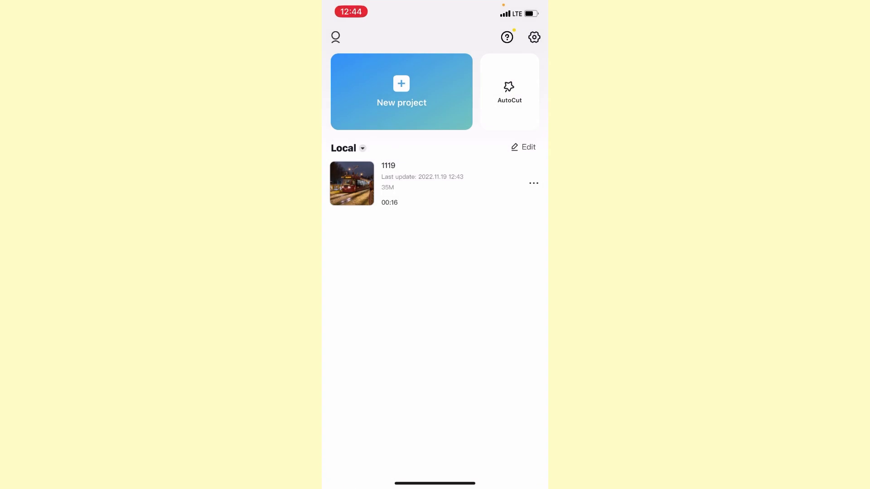
Start a new project and pick the 00:14 tram video from Recents
left_click(402, 91)
scroll(435, 272, "down", 2)
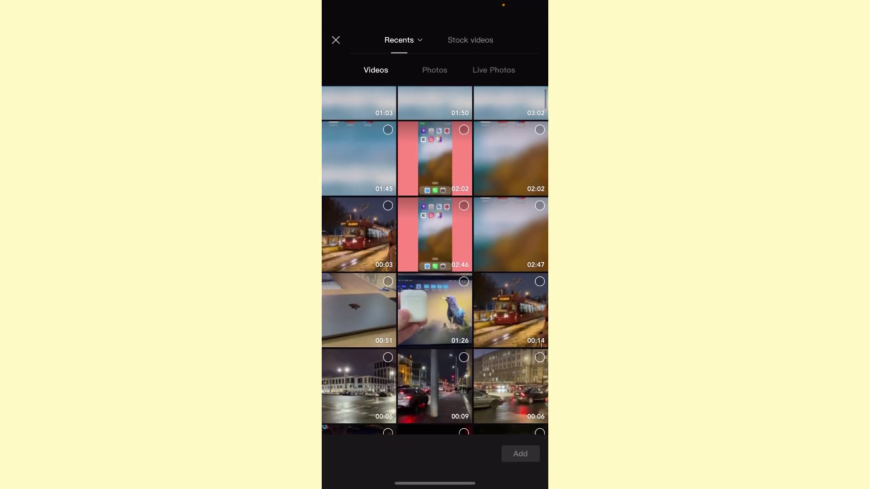
scroll(435, 260, "down", 1)
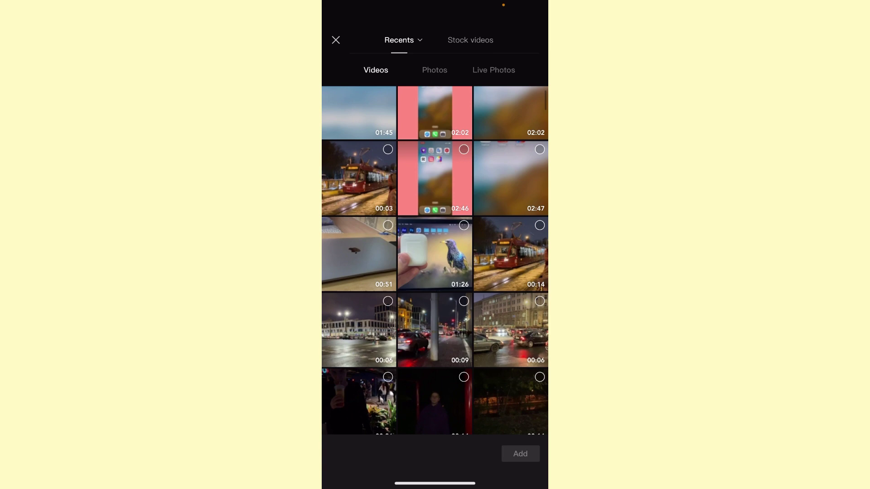
left_click(539, 225)
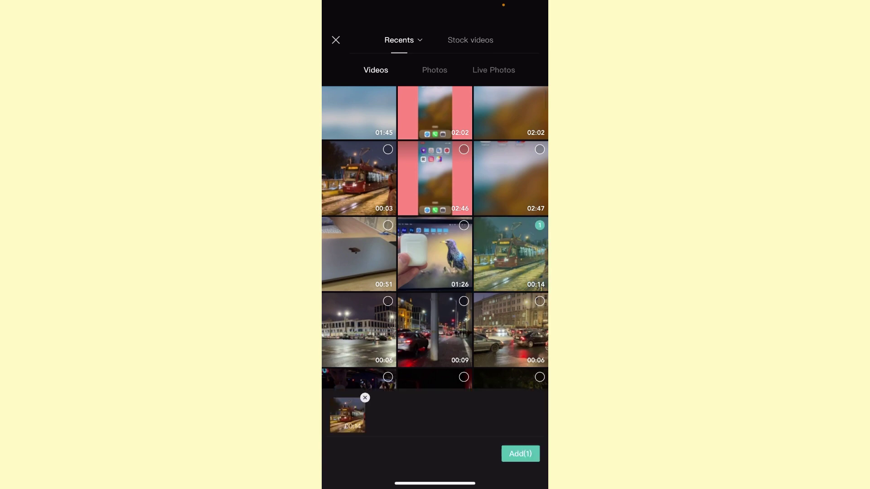
Add the tram clip with its audio muted, and delete the black ending clip
left_click(521, 454)
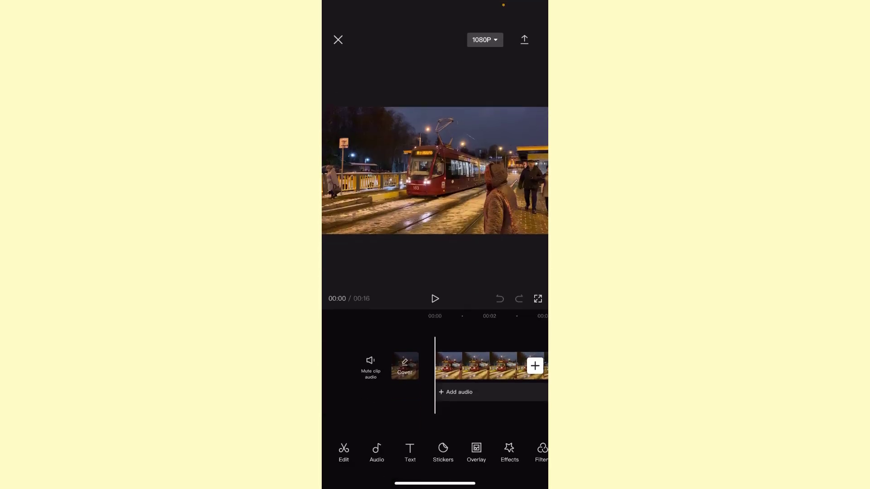
left_click(371, 365)
left_click_drag(489, 367, 354, 367)
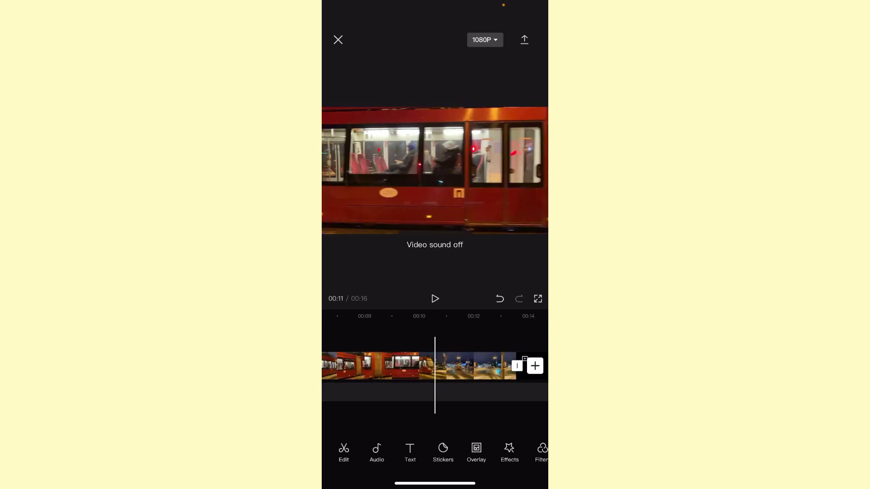
left_click_drag(408, 367, 530, 367)
left_click(422, 366)
left_click(510, 449)
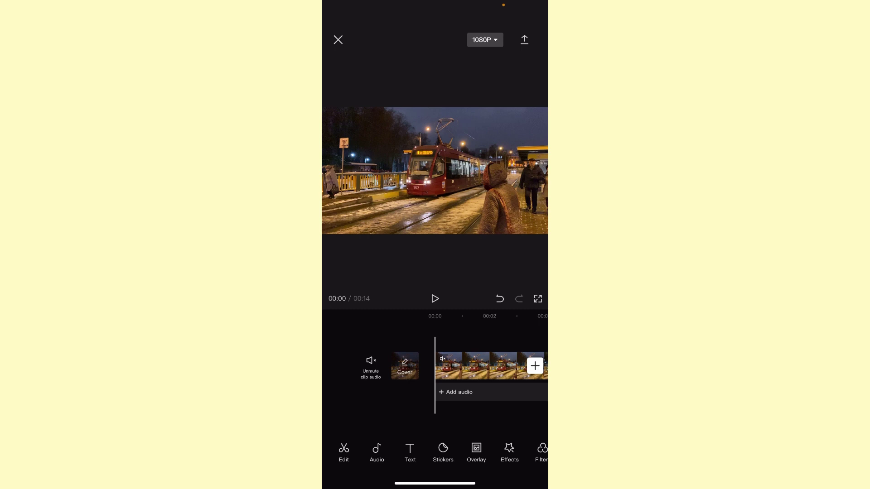
left_click_drag(490, 367, 454, 367)
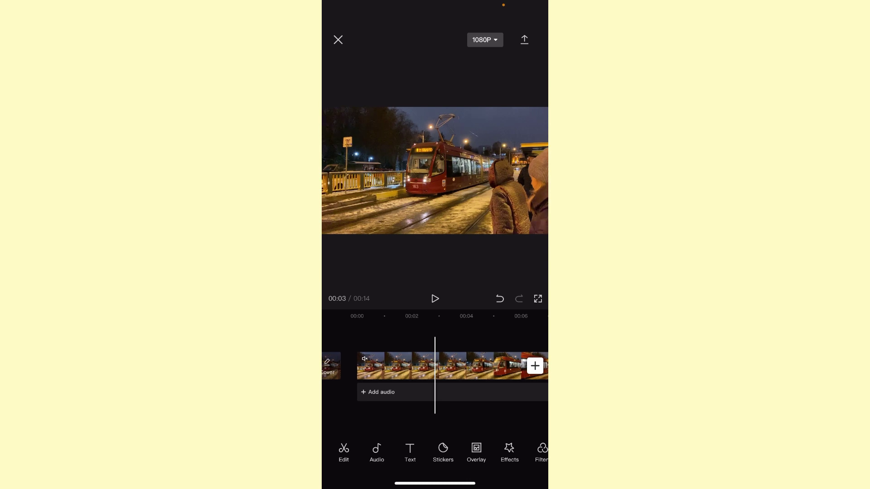
Add a new text box over the video and switch the keyboard to English
left_click(409, 452)
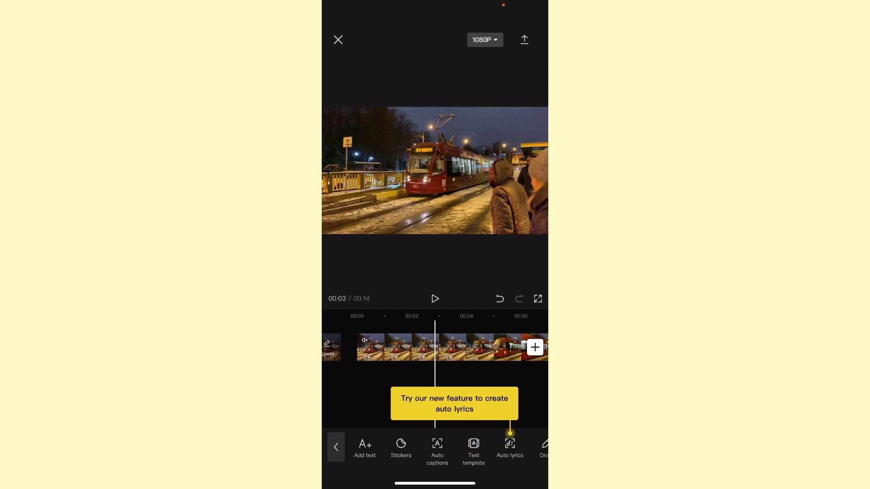
left_click(364, 447)
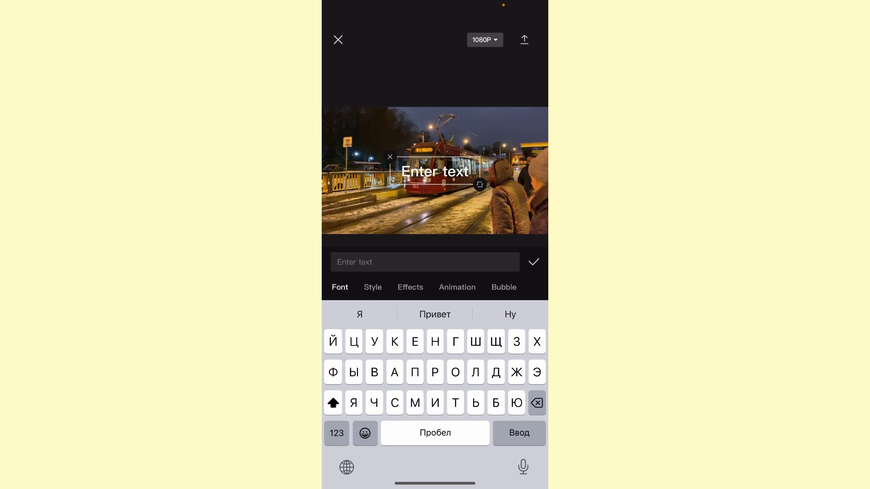
left_click(346, 468)
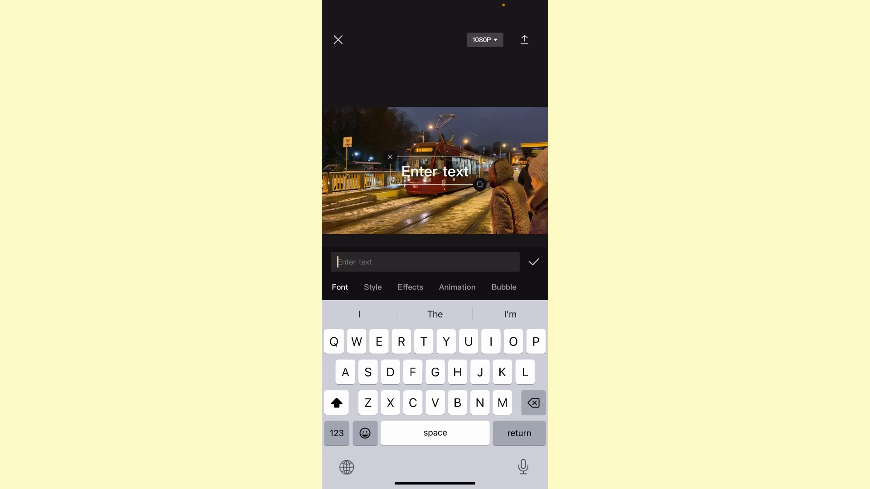
type("Wint")
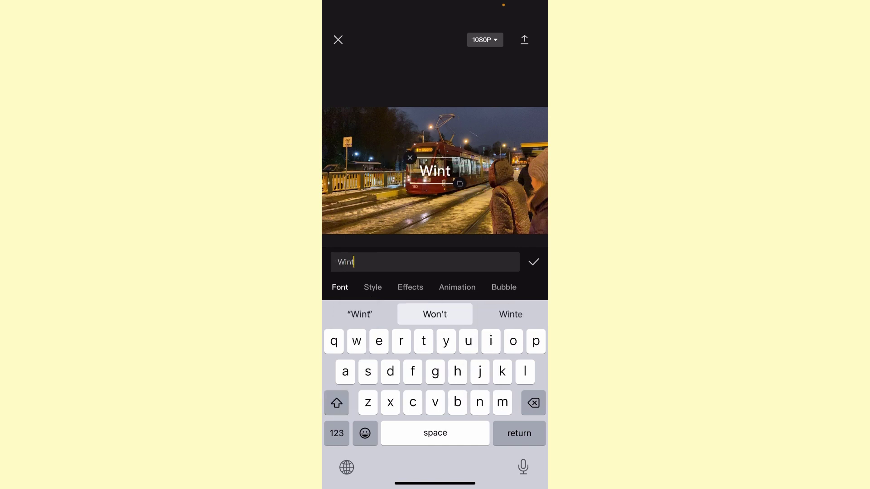
type("er has")
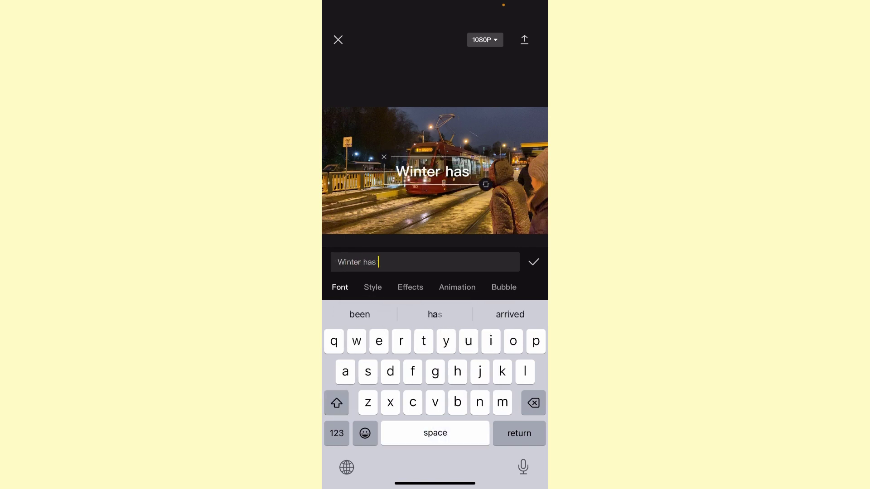
type(" come")
Confirm the 'Winter has come' caption, preview it, and make its clip start later
left_click(534, 262)
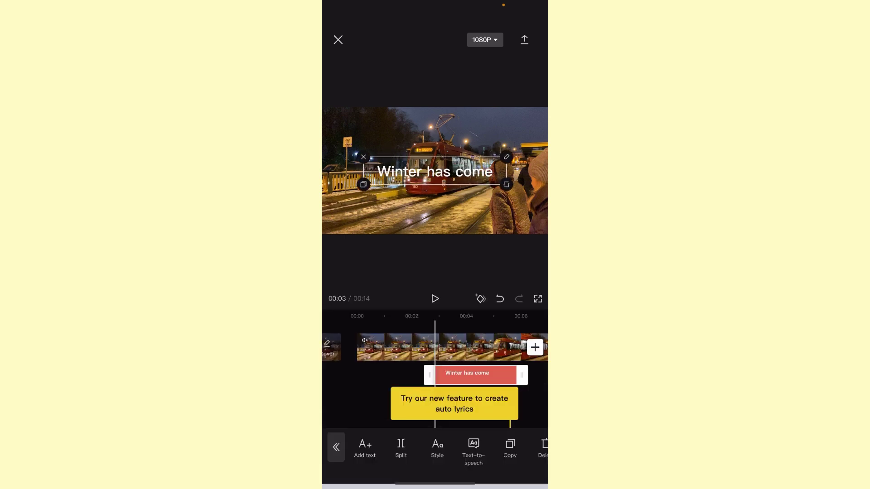
left_click(435, 299)
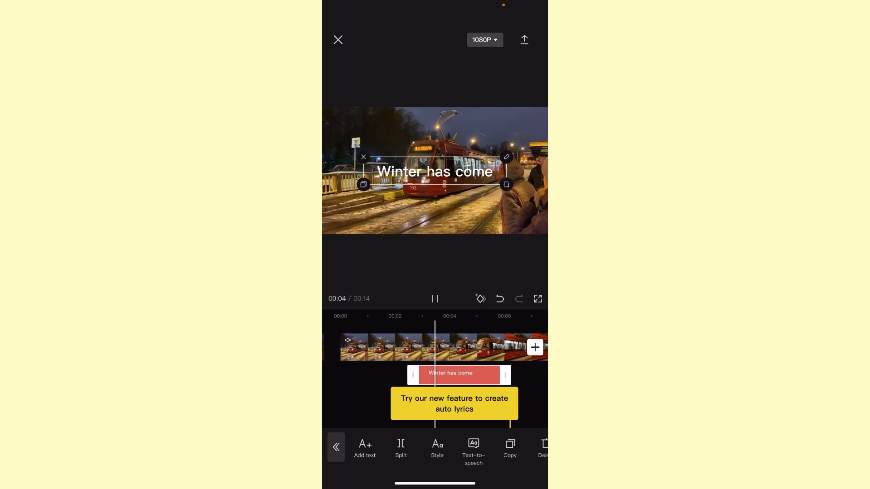
left_click(435, 298)
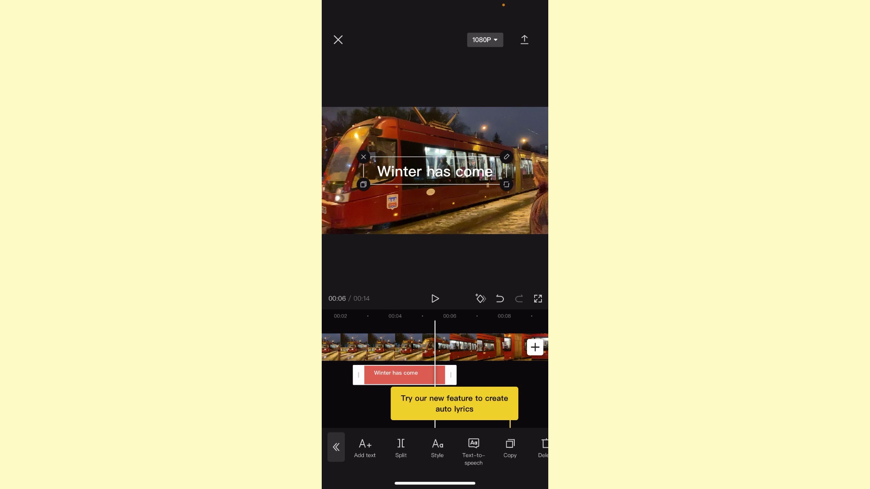
left_click_drag(408, 347, 442, 346)
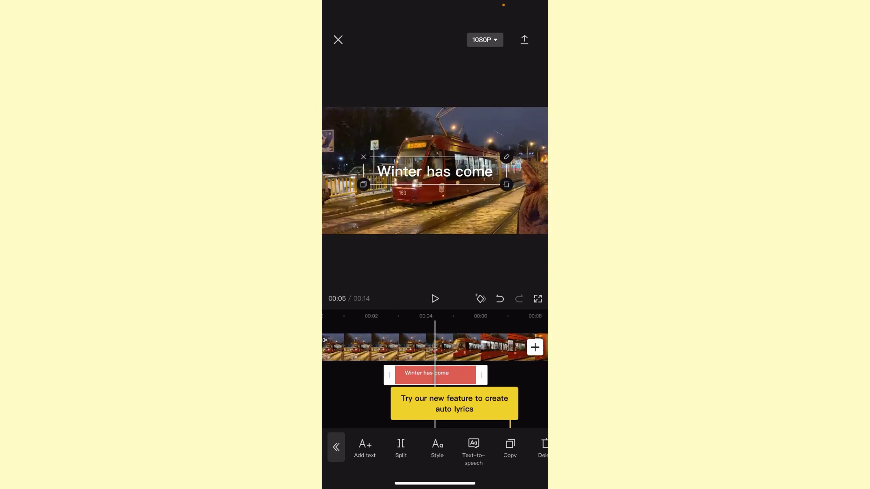
Shrink the caption text, shorten the end of its clip, and preview the result
left_click_drag(507, 183, 484, 183)
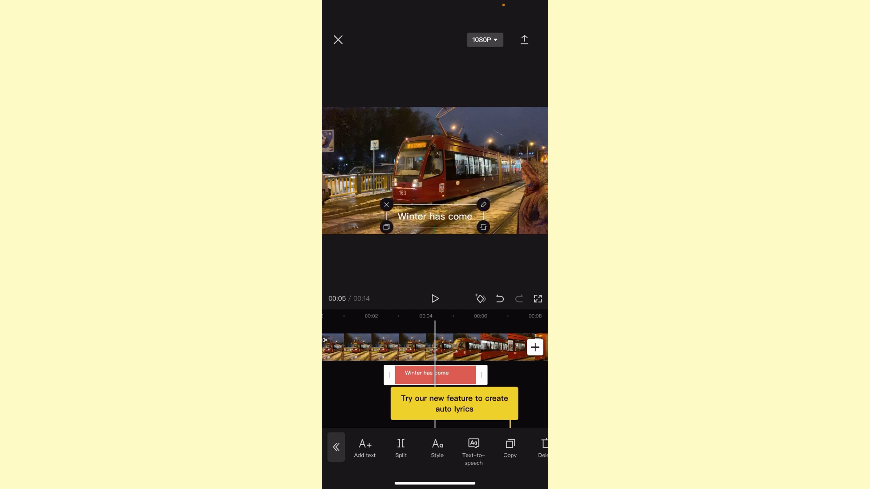
left_click_drag(407, 347, 427, 346)
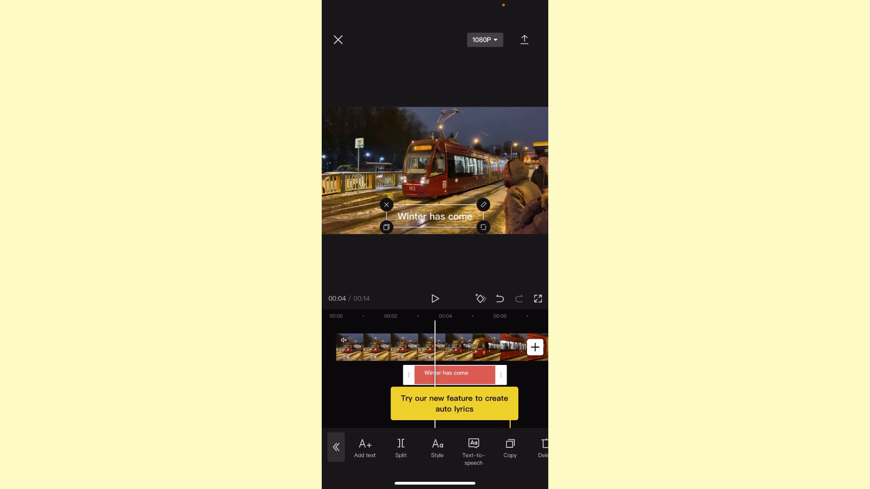
mouse_move(502, 374)
left_mouse_down()
mouse_move(449, 374)
mouse_move(498, 375)
mouse_move(463, 374)
mouse_move(487, 375)
left_mouse_up()
left_click_drag(408, 347, 483, 347)
left_click(436, 298)
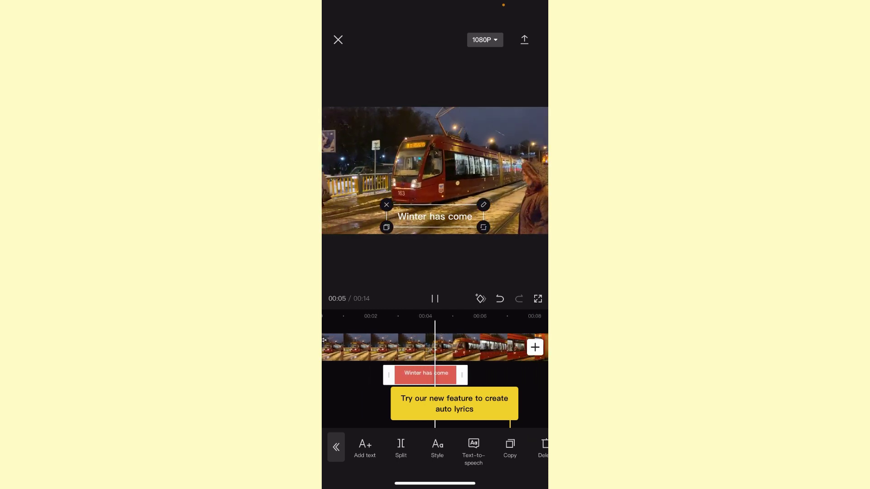
left_click_drag(381, 347, 435, 347)
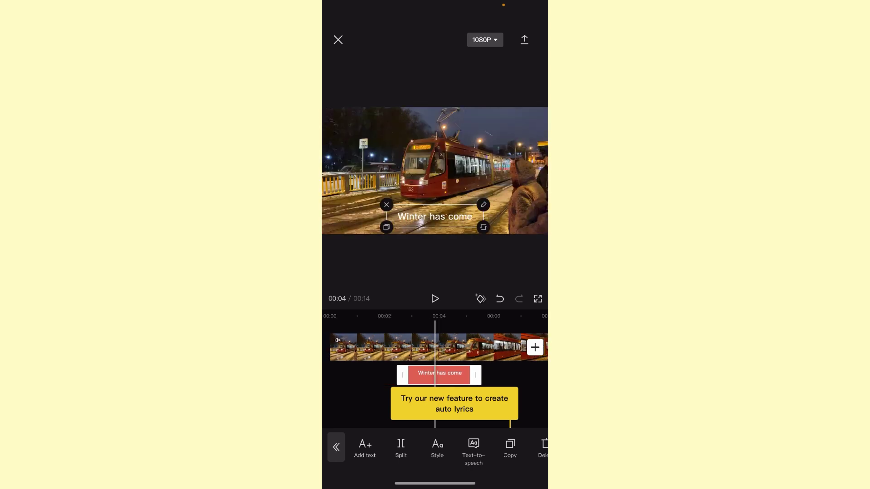
Give the caption the In > Showing left animation and confirm it
left_click(435, 216)
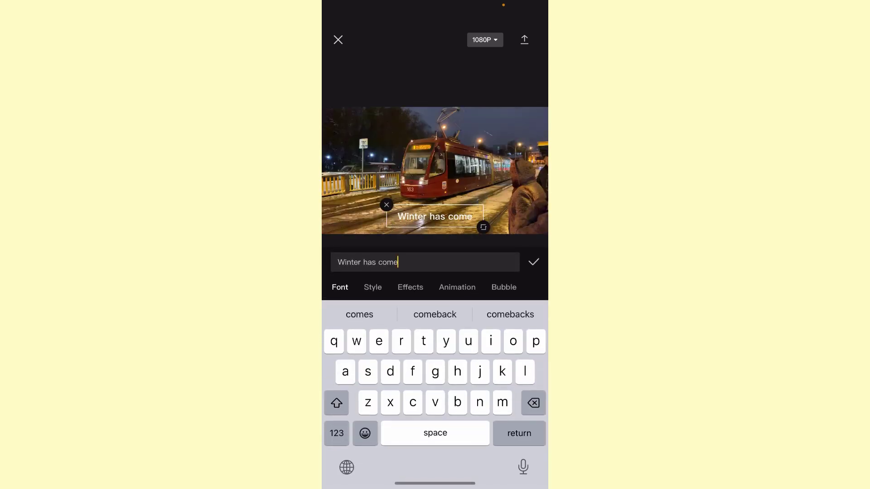
left_click(457, 287)
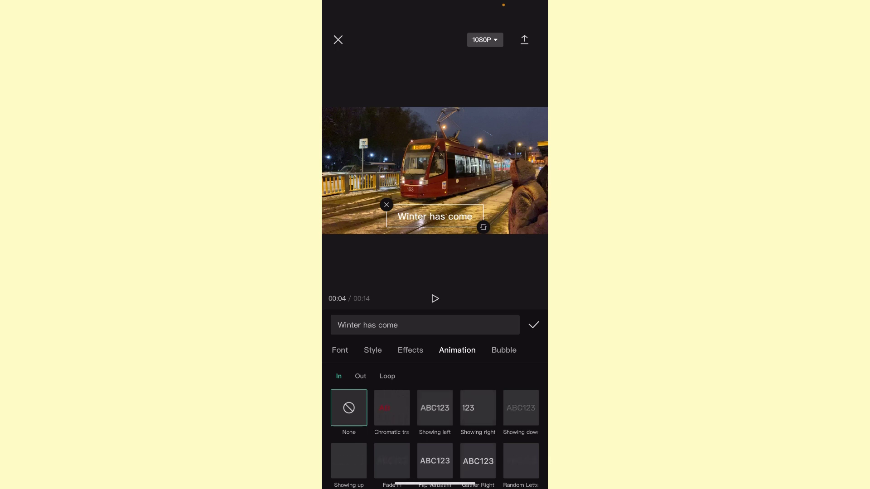
scroll(435, 427, "down", 3)
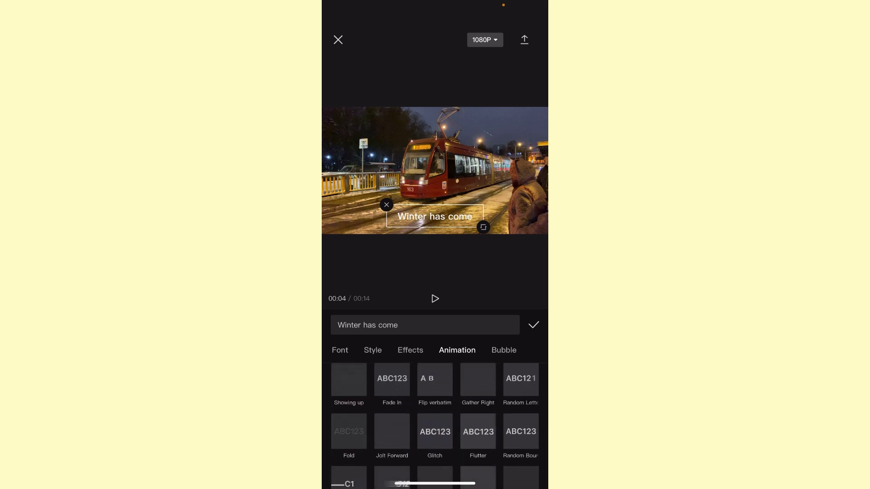
scroll(435, 427, "up", 3)
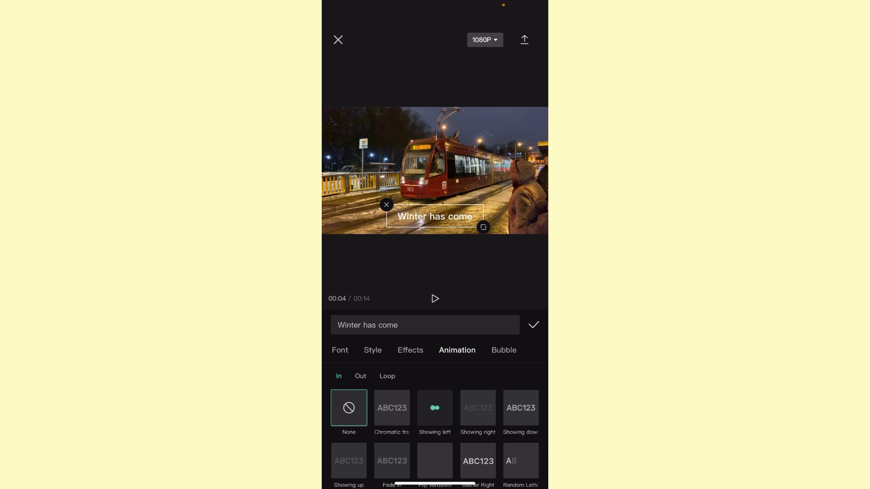
left_click(434, 408)
left_click(534, 325)
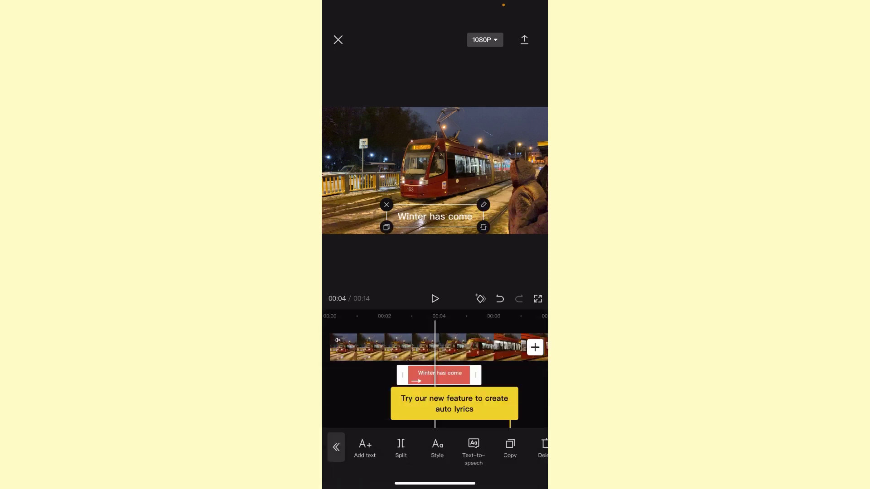
left_click(435, 298)
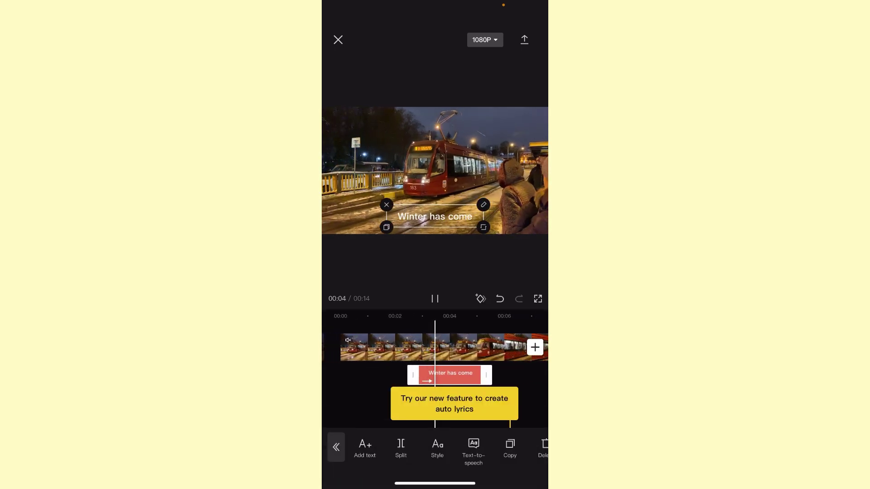